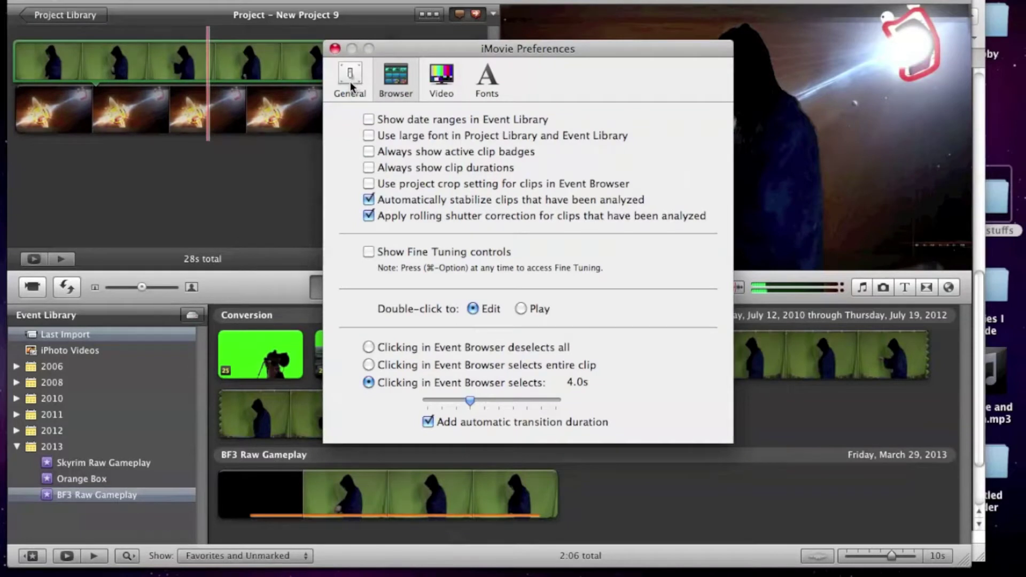
pyautogui.click(368, 118)
pyautogui.click(368, 119)
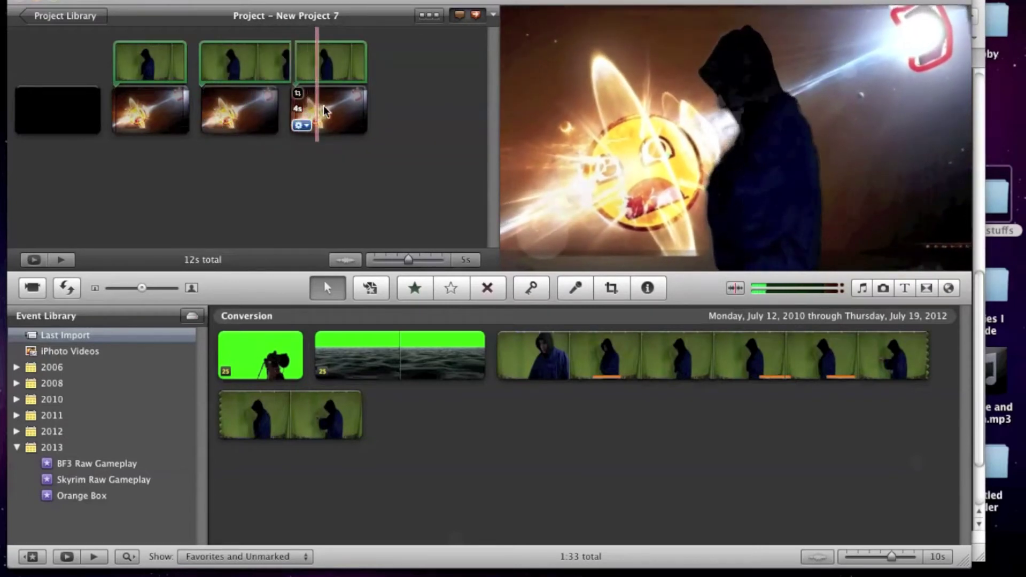
# Set the framing of the project's last background image to Fit in place of Ken Burns, after trying a repositioned crop
pyautogui.press('space')
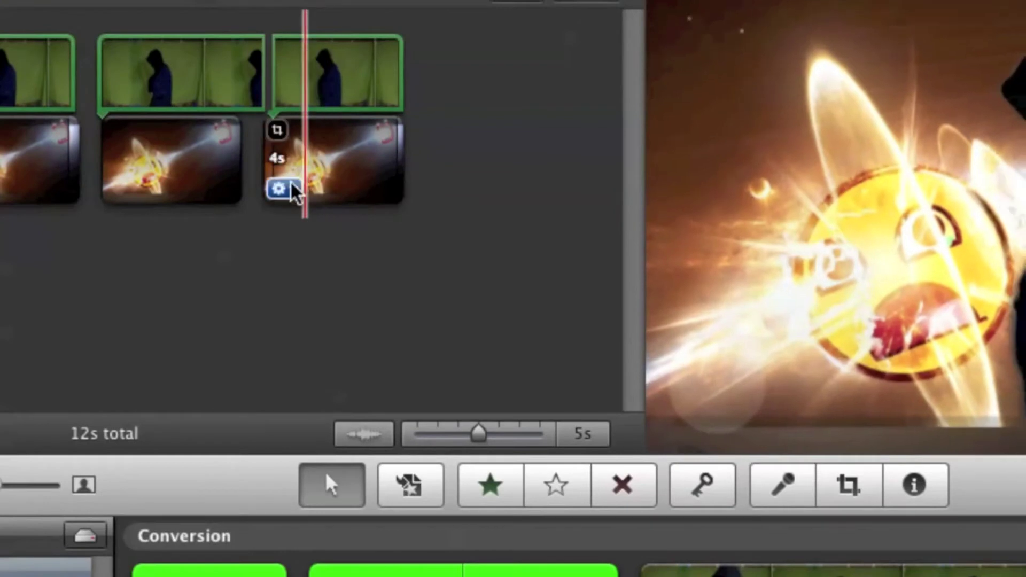
pyautogui.click(292, 189)
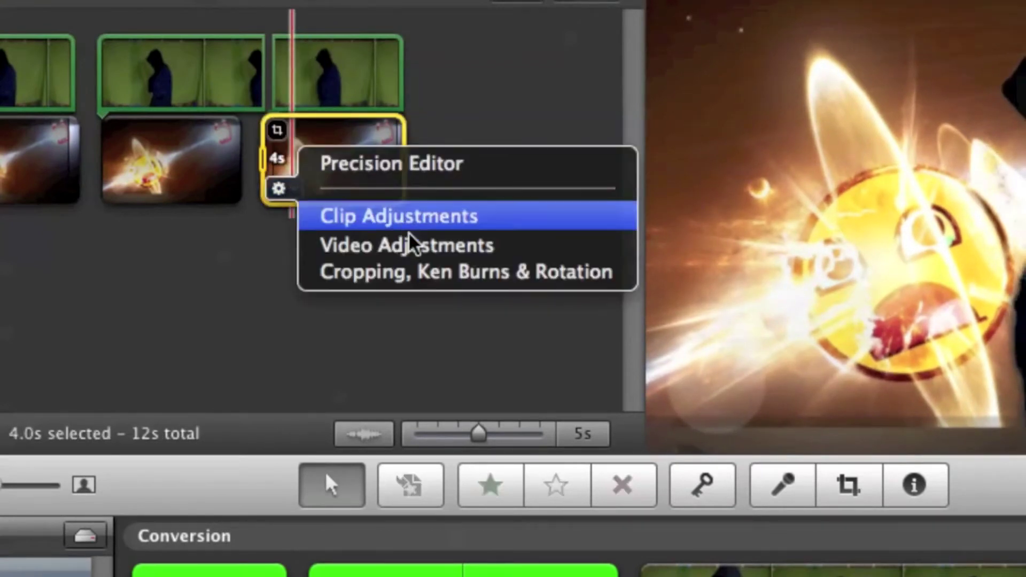
pyautogui.click(500, 279)
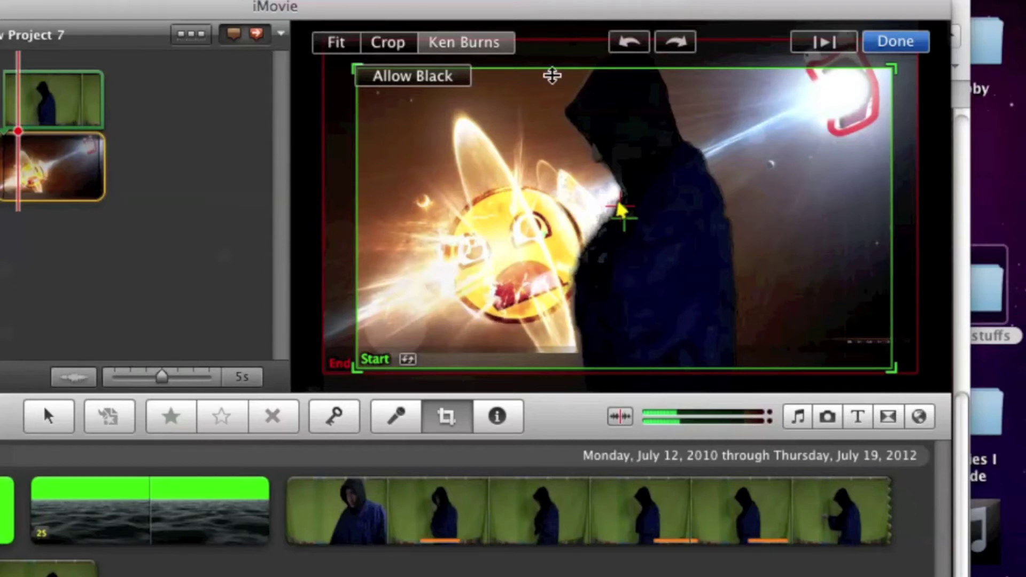
pyautogui.click(389, 43)
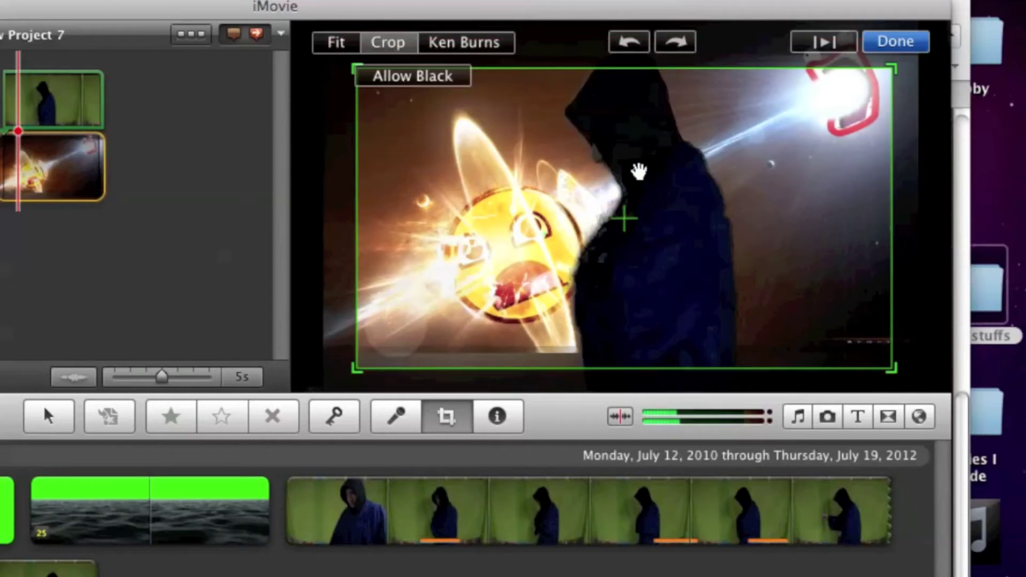
pyautogui.moveTo(642, 173); pyautogui.dragTo(676, 133)
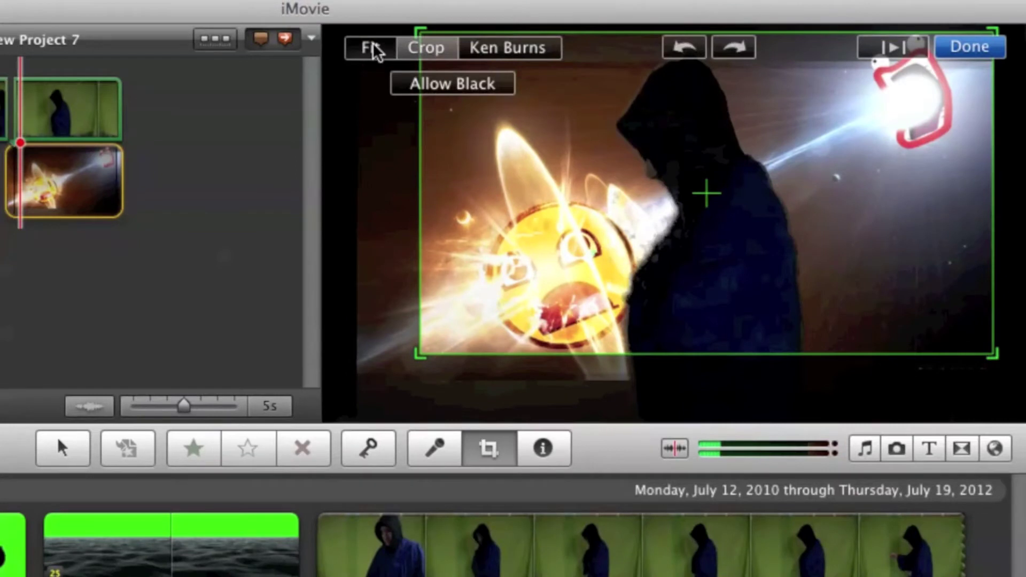
pyautogui.click(340, 43)
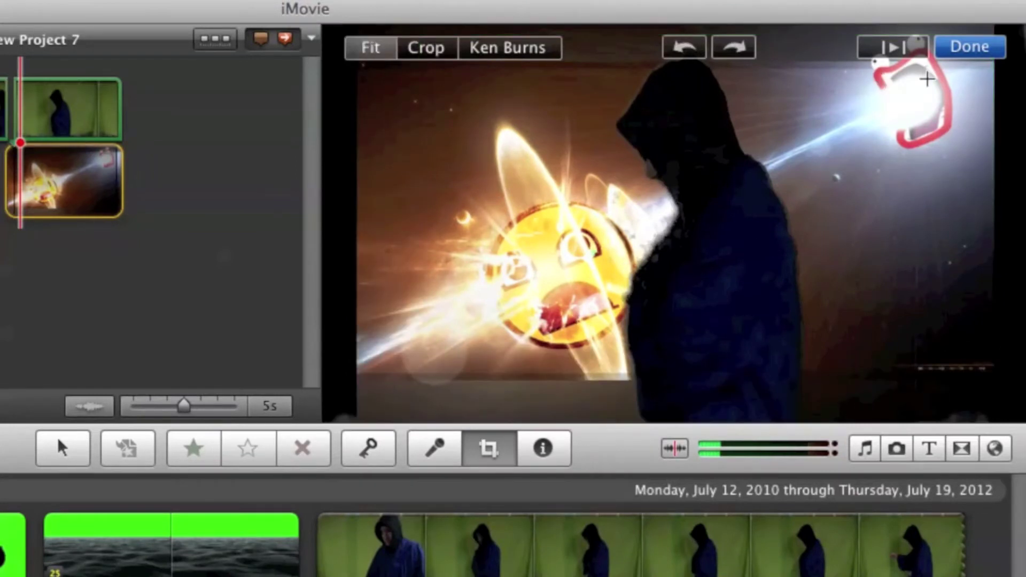
pyautogui.click(965, 48)
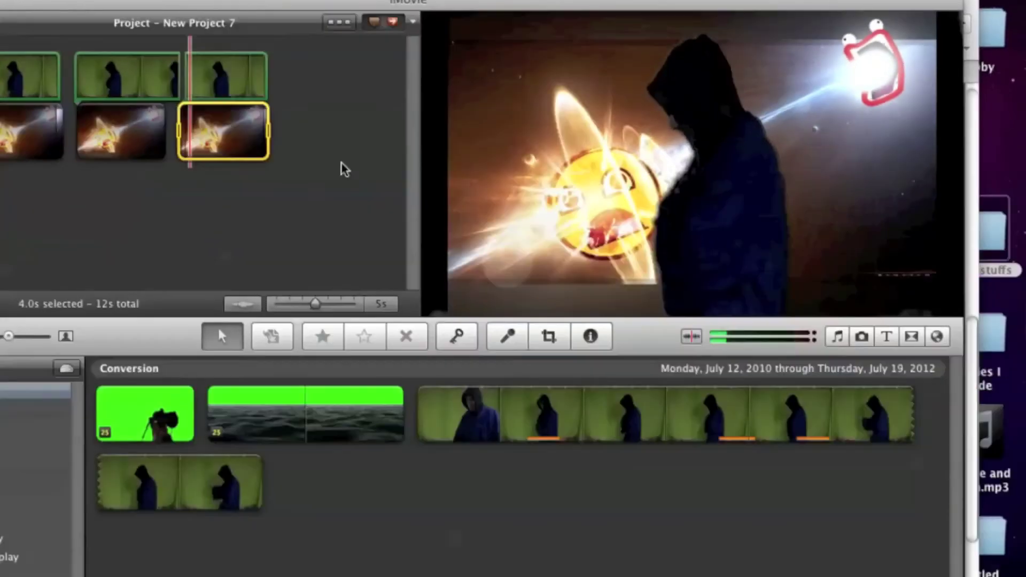
pyautogui.click(365, 179)
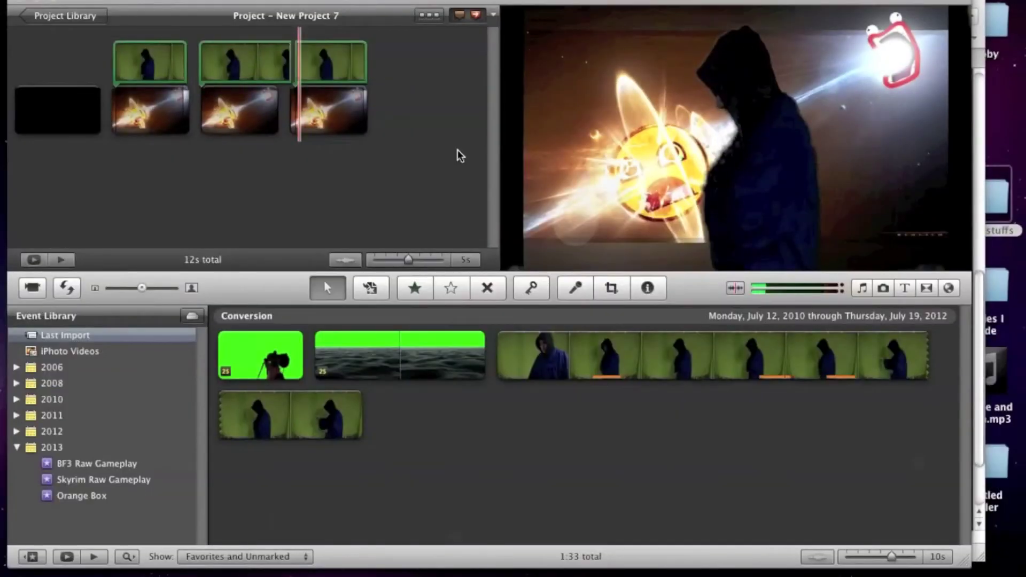
# Set the project's Initial Photo Placement property to Crop
pyautogui.click(104, 1)
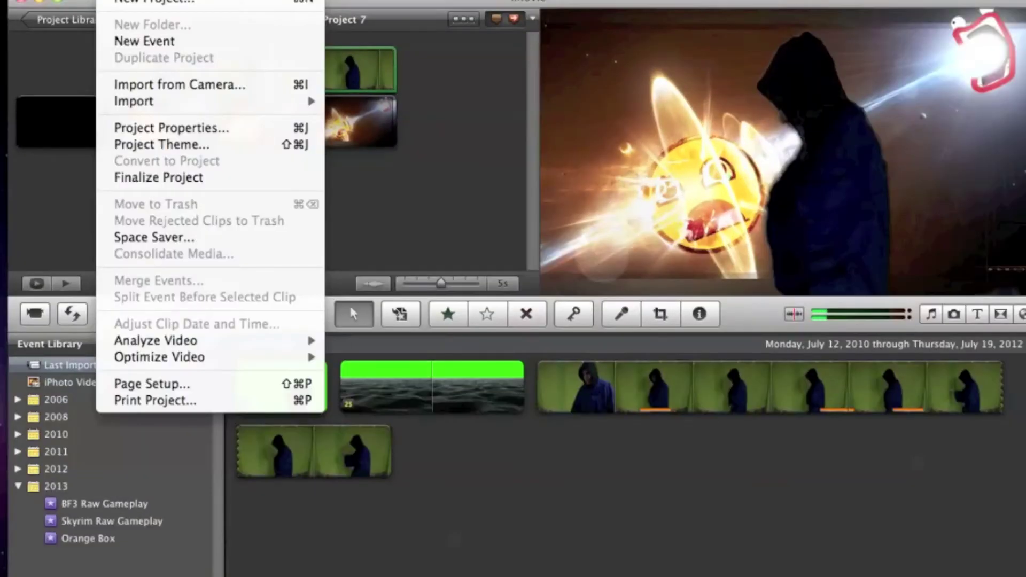
pyautogui.press('Escape')
pyautogui.click(107, 1)
pyautogui.click(156, 131)
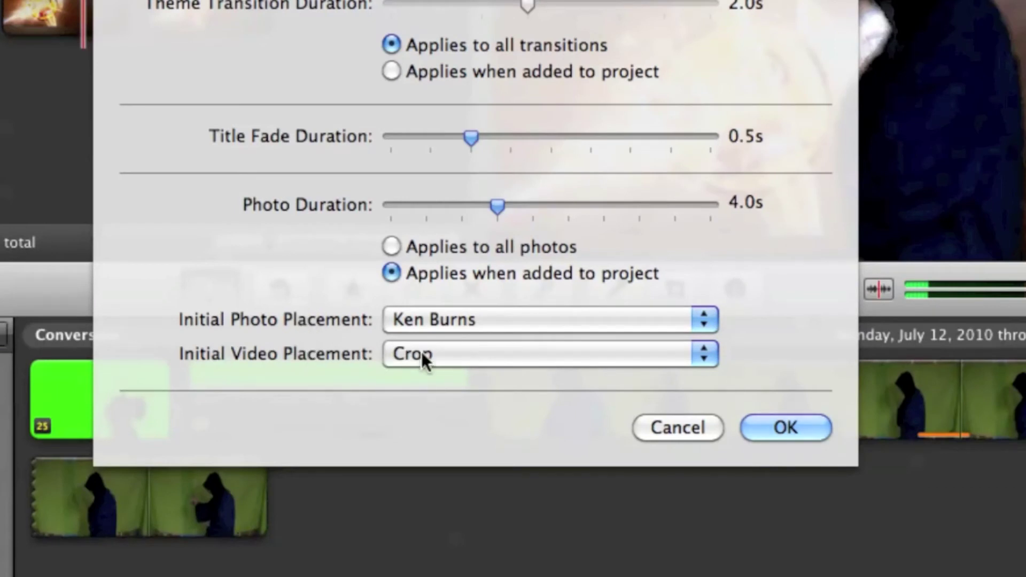
pyautogui.click(707, 319)
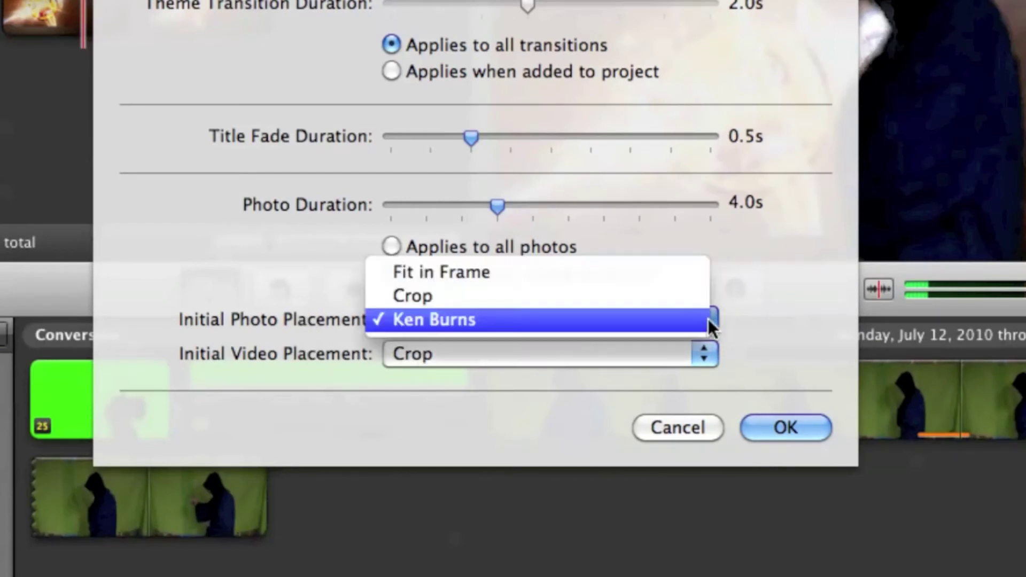
pyautogui.click(623, 299)
pyautogui.click(773, 427)
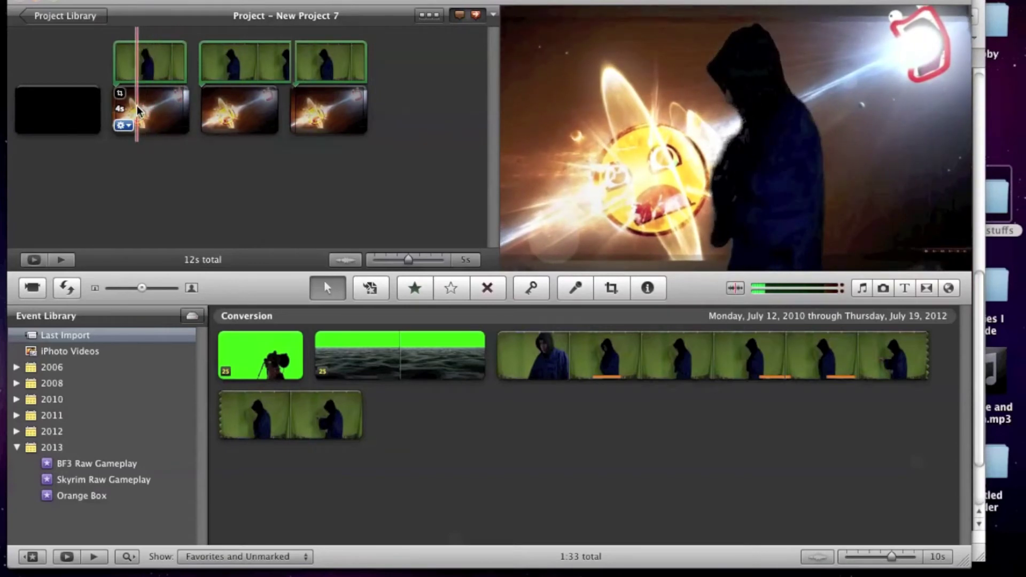
# Add DiDJ0.jpg from the 25 Green Screen fixing folder in Finder to the end of the iMovie project
pyautogui.moveTo(616, 60); pyautogui.dragTo(466, 238)
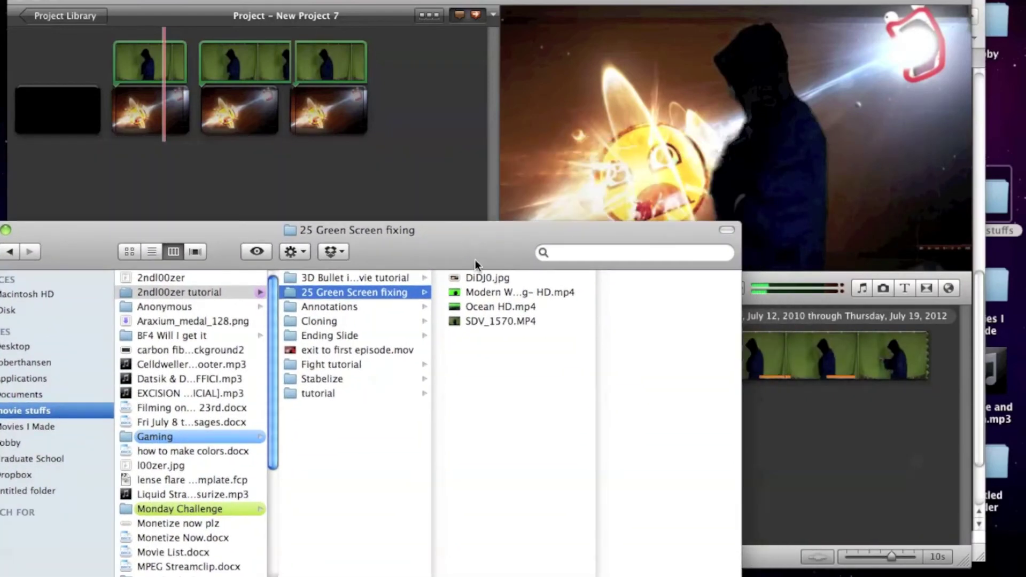
pyautogui.click(475, 278)
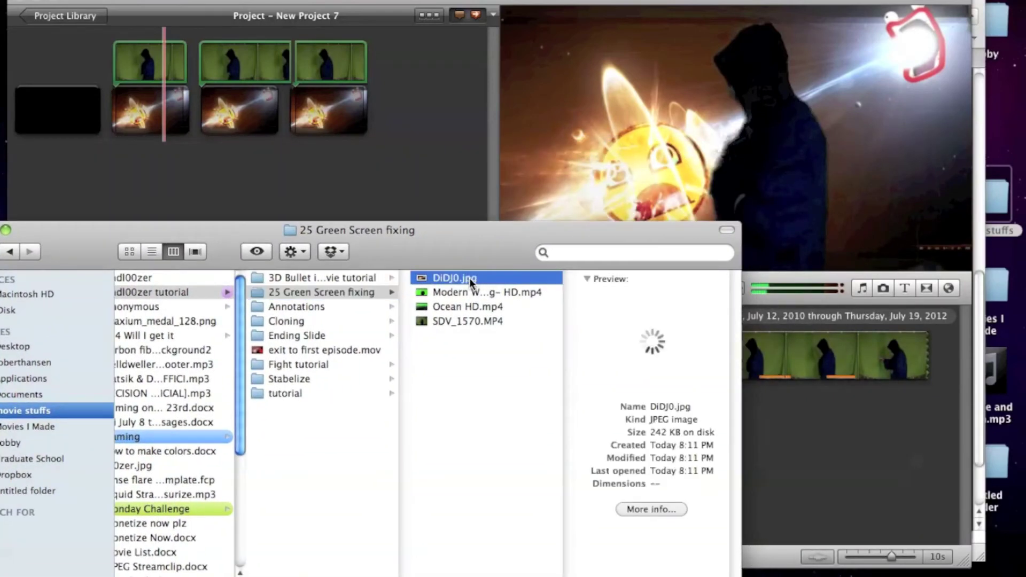
pyautogui.moveTo(470, 273); pyautogui.dragTo(435, 147)
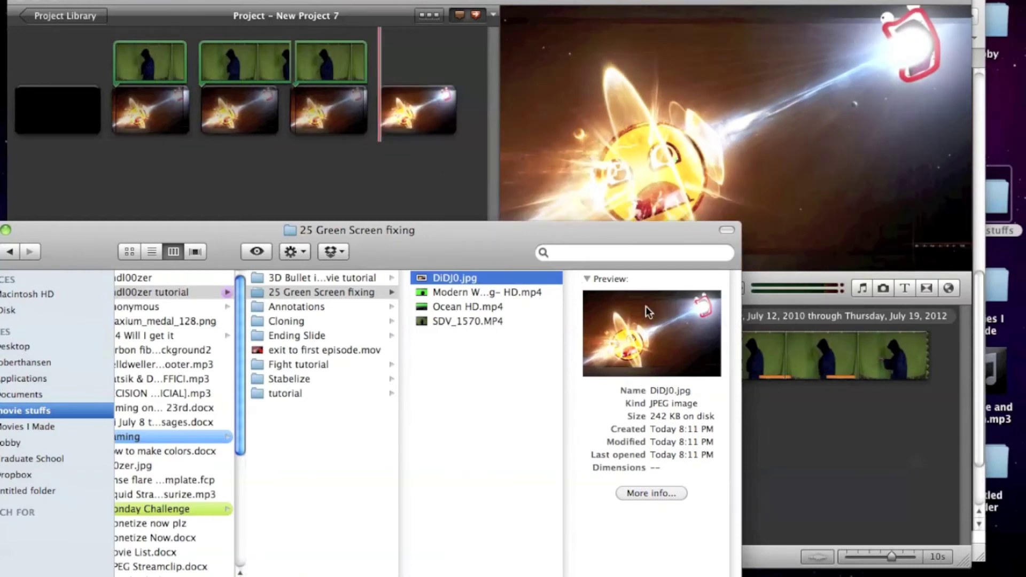
pyautogui.click(837, 448)
# Overlay a short segment of the hooded-figure footage on the newly added image as a Green Screen clip and play the result
pyautogui.moveTo(676, 357); pyautogui.dragTo(383, 111)
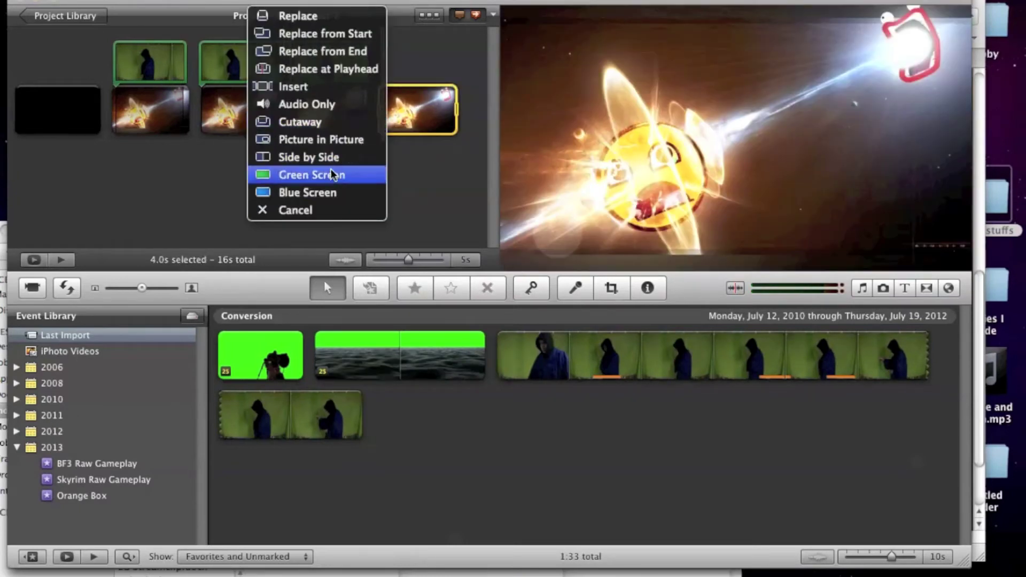
pyautogui.click(332, 177)
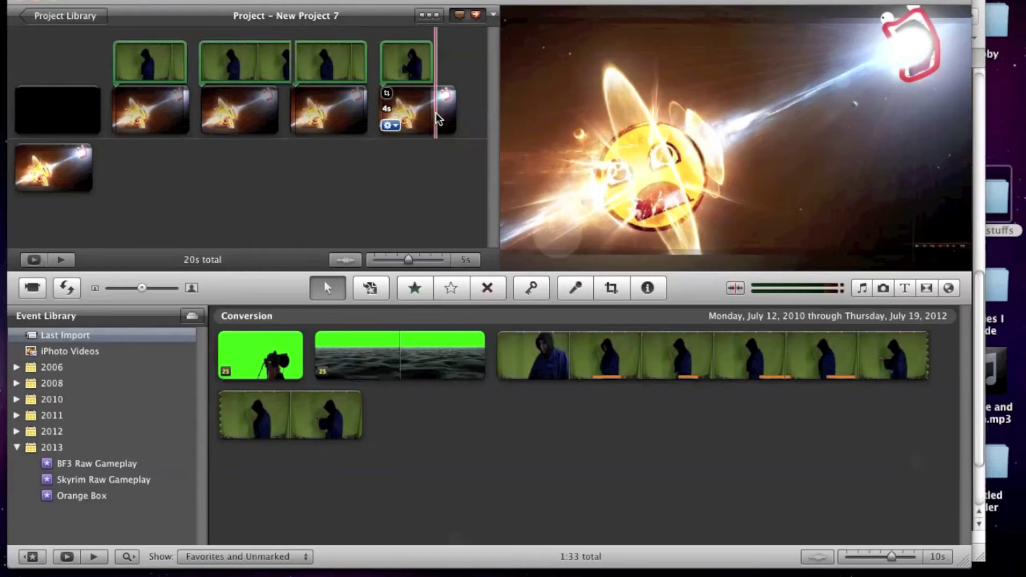
pyautogui.press('space')
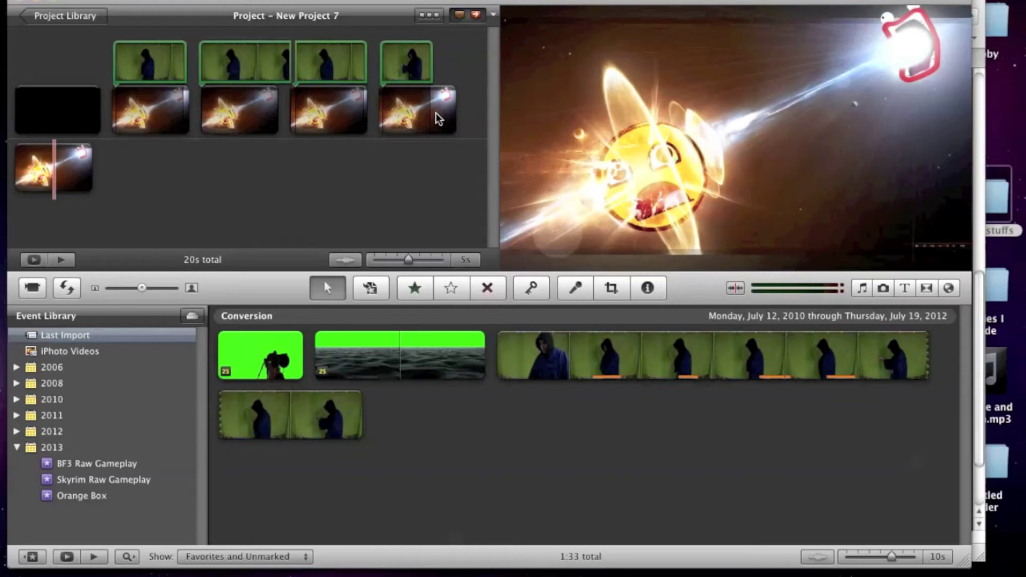
# Crop the background image under the newest green screen clip, shrinking the crop frame and moving it toward the image's upper right
pyautogui.click(388, 125)
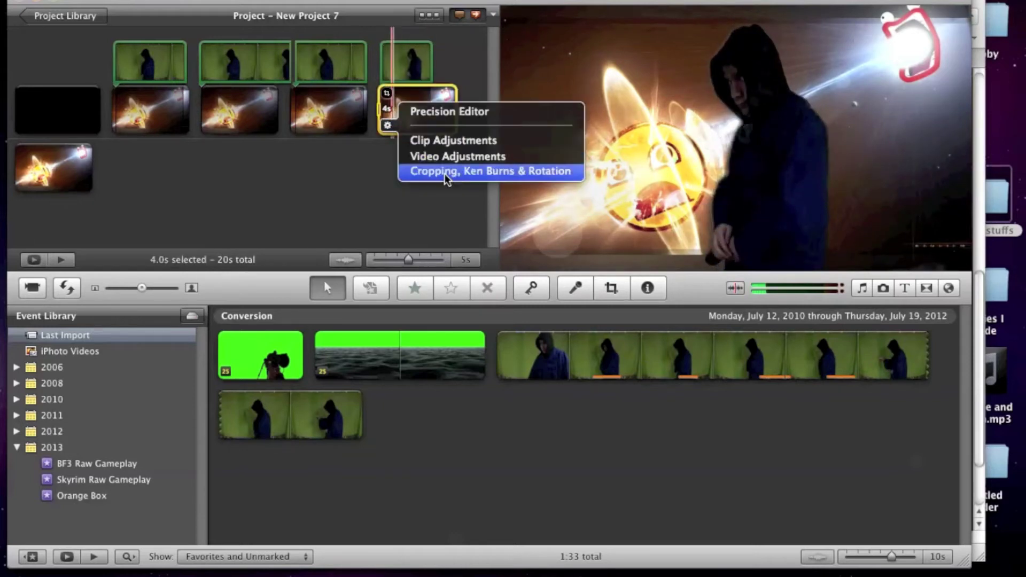
pyautogui.click(445, 172)
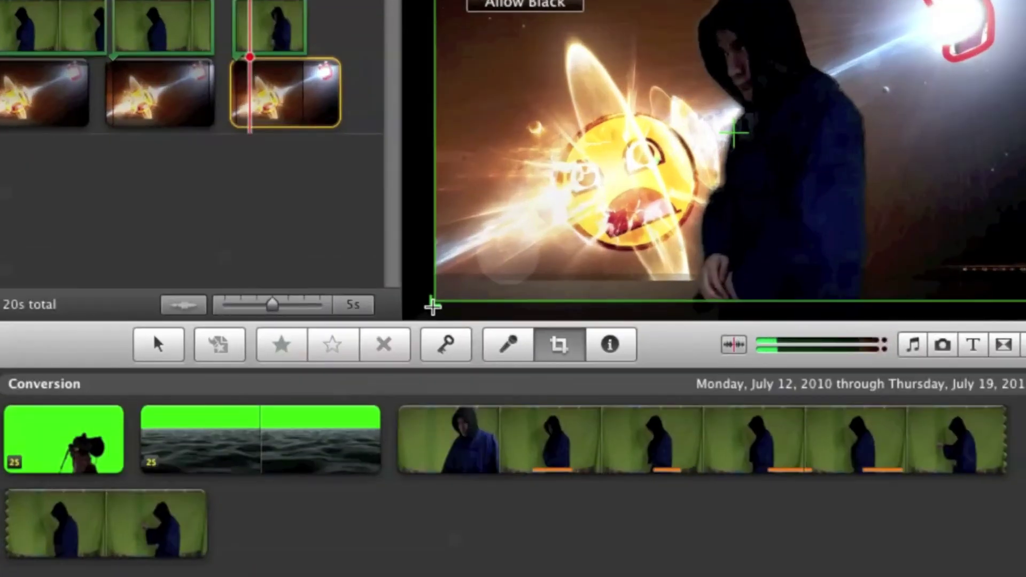
pyautogui.moveTo(502, 268); pyautogui.dragTo(575, 220)
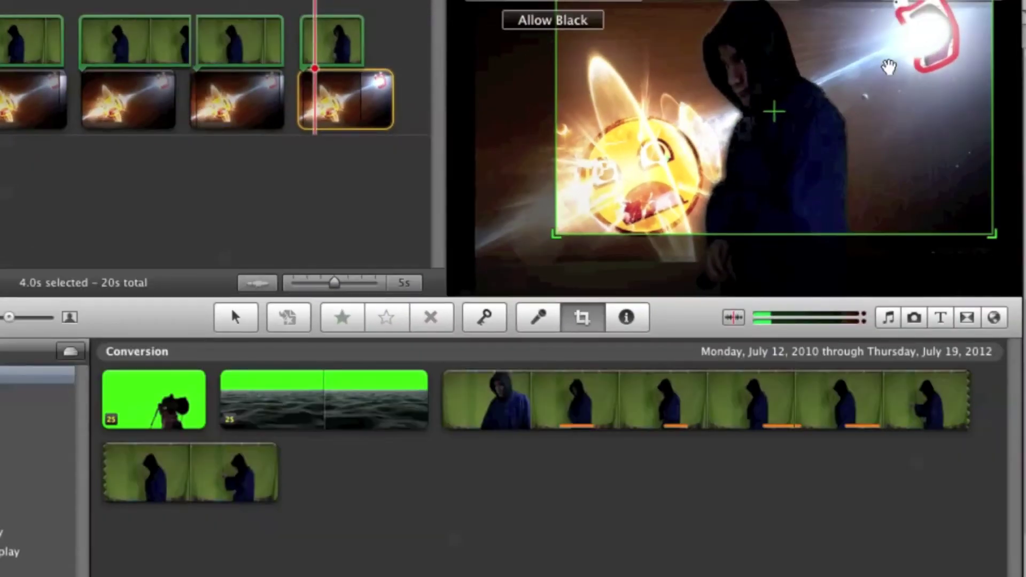
pyautogui.moveTo(832, 96); pyautogui.dragTo(774, 114)
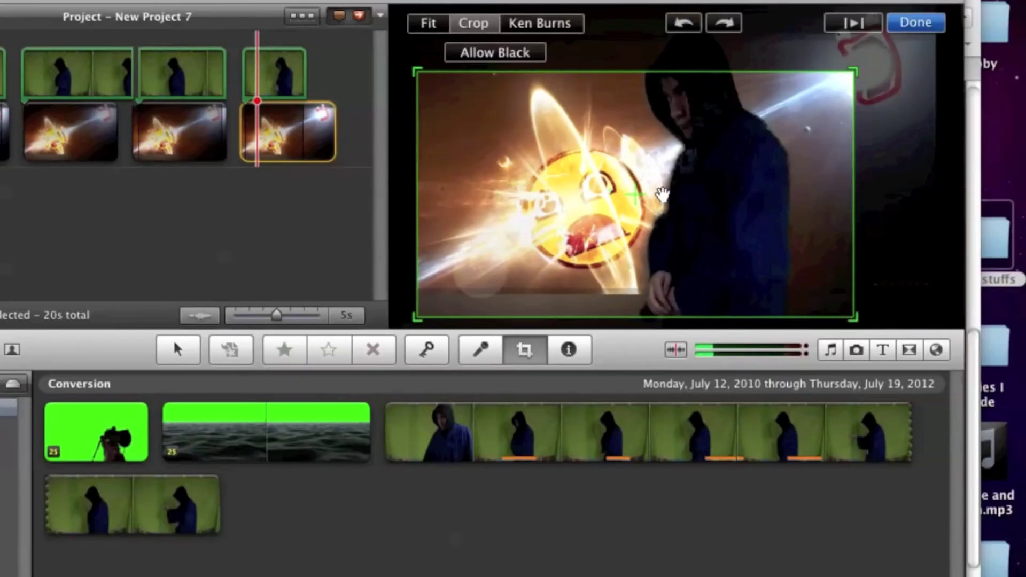
pyautogui.moveTo(635, 192); pyautogui.dragTo(693, 157)
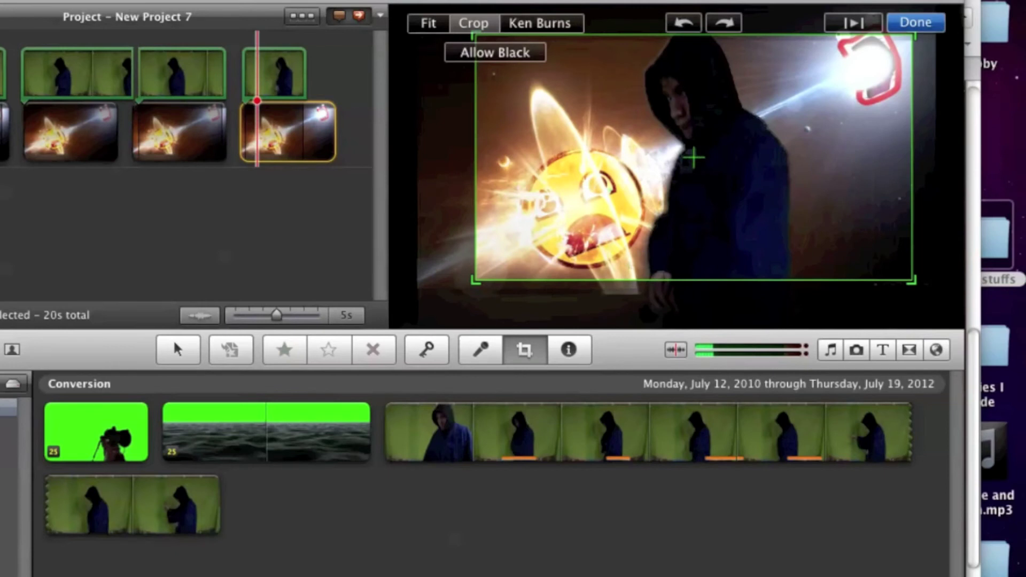
pyautogui.click(926, 20)
pyautogui.click(451, 184)
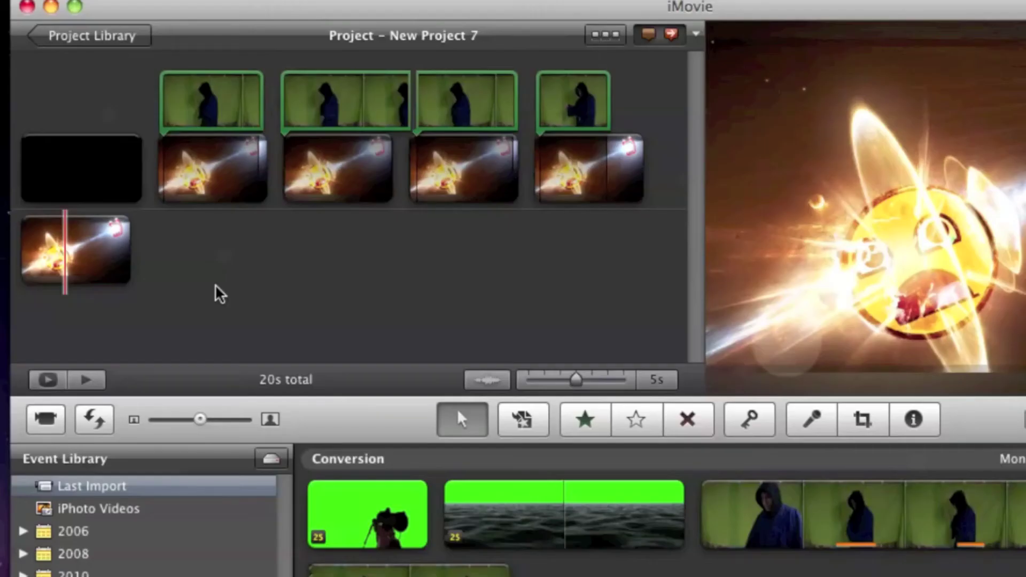
# Try to set the duration of the last background image to 9001 seconds
pyautogui.click(92, 252)
pyautogui.doubleClick(93, 252)
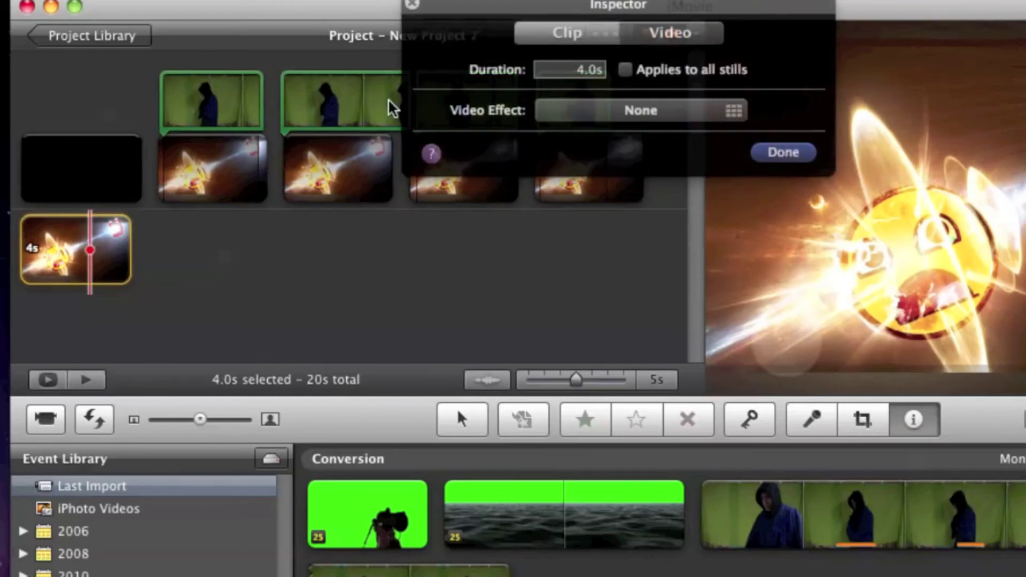
pyautogui.doubleClick(582, 70)
pyautogui.write('9001')
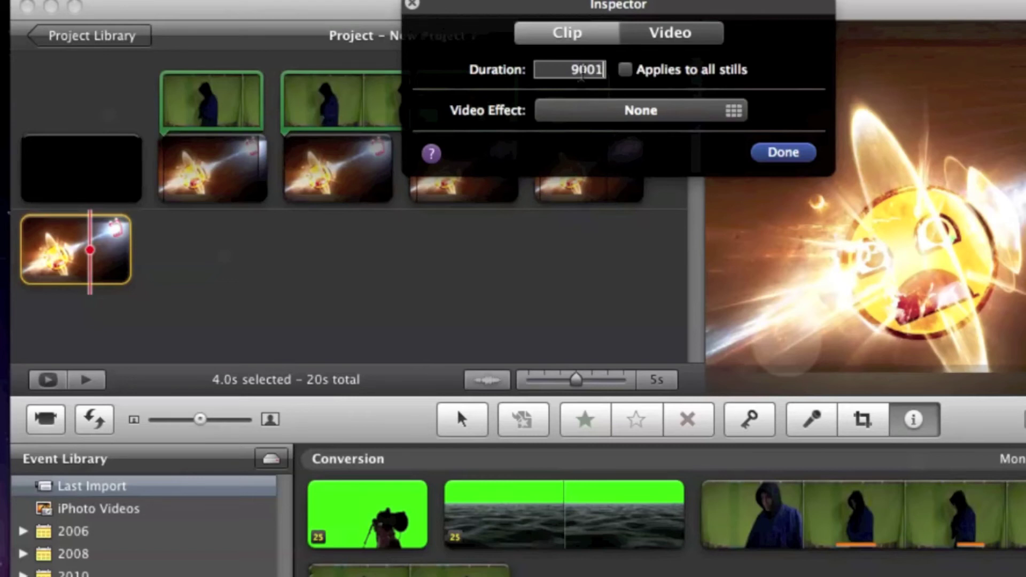
pyautogui.press('Return')
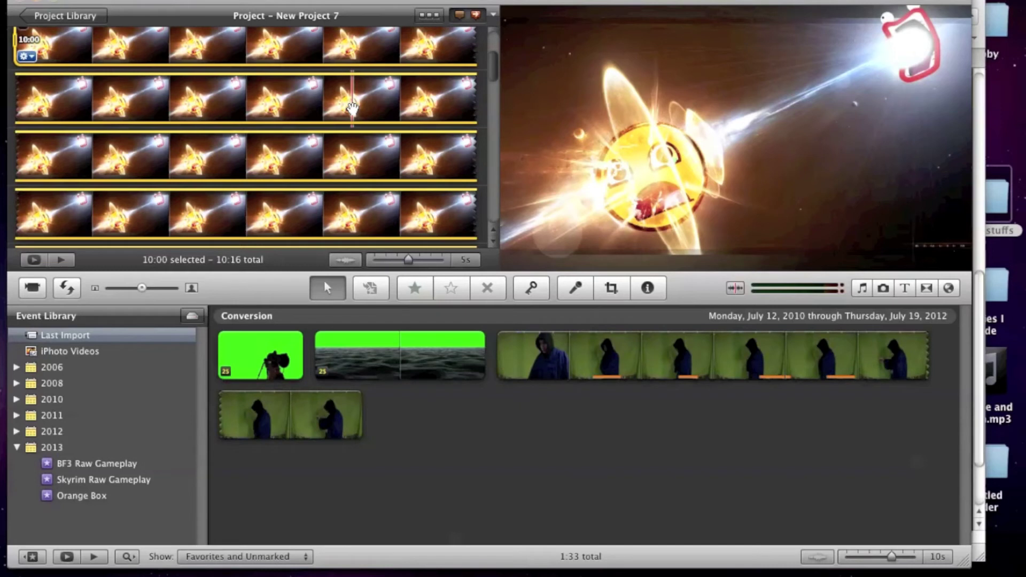
pyautogui.press('super+z')
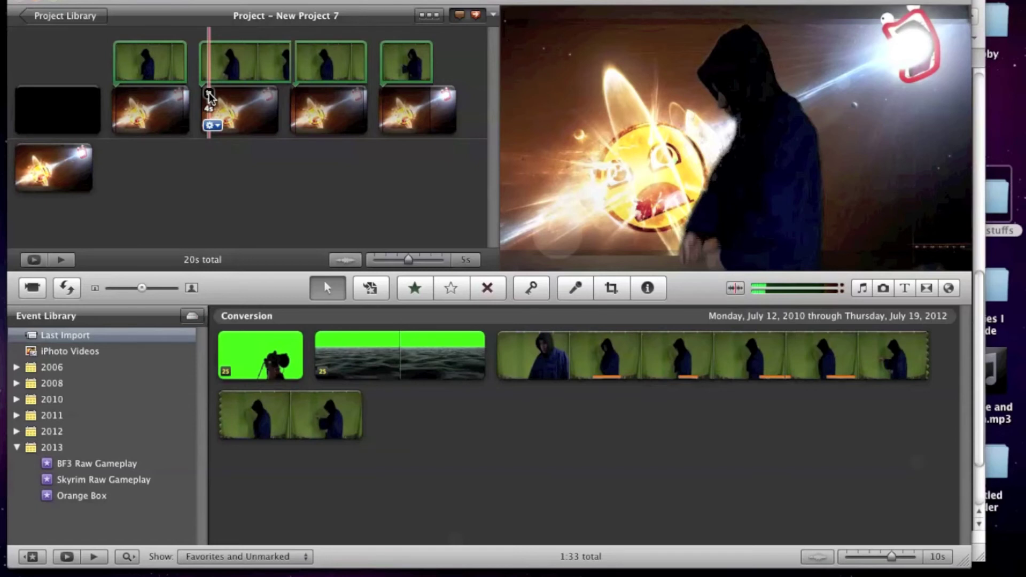
pyautogui.press('super+a')
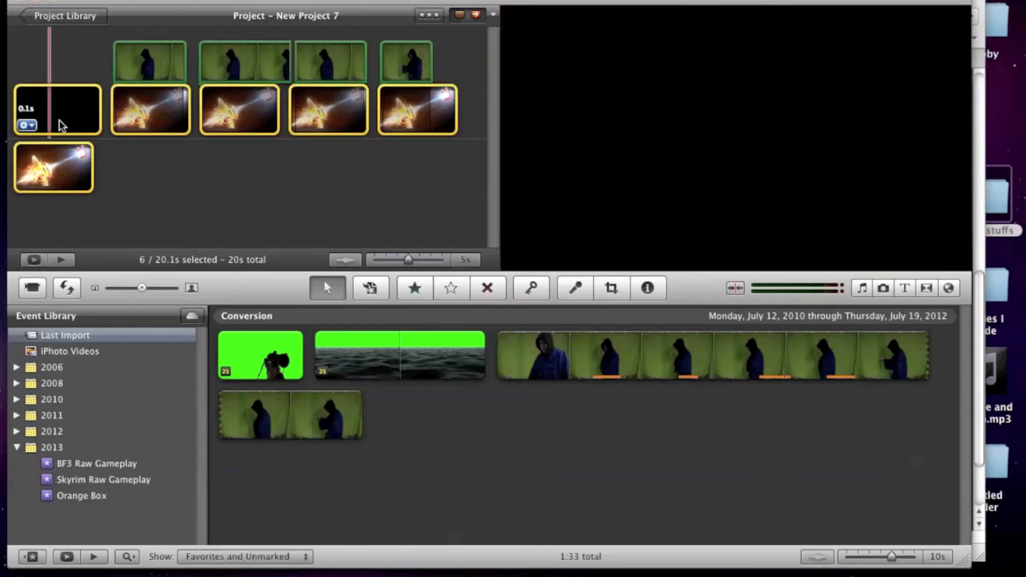
pyautogui.click(148, 168)
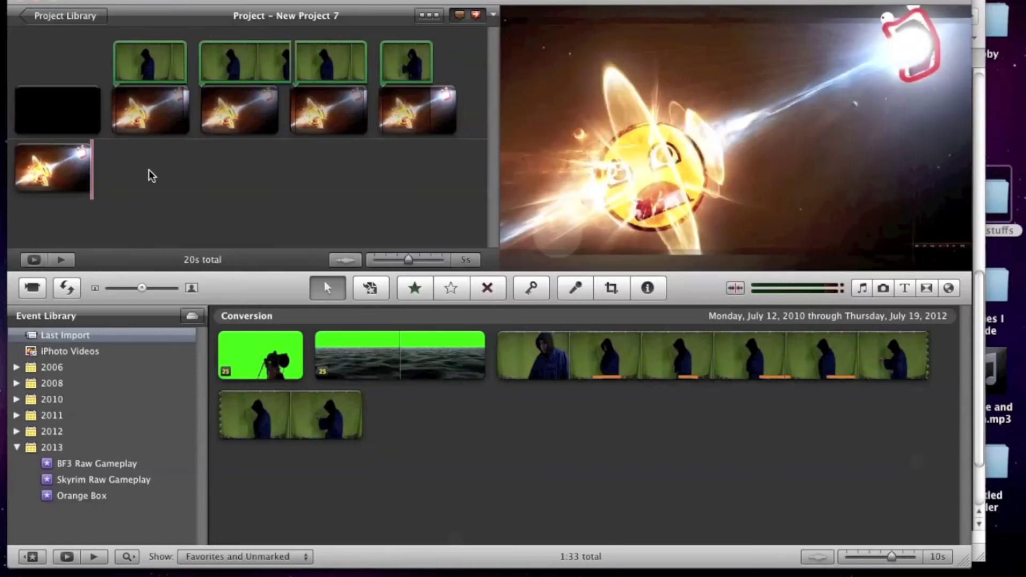
# Open New Project 8 and add the entire hooded-figure green background clip from the Conversion event to it
pyautogui.click(75, 17)
pyautogui.doubleClick(85, 45)
pyautogui.click(536, 361)
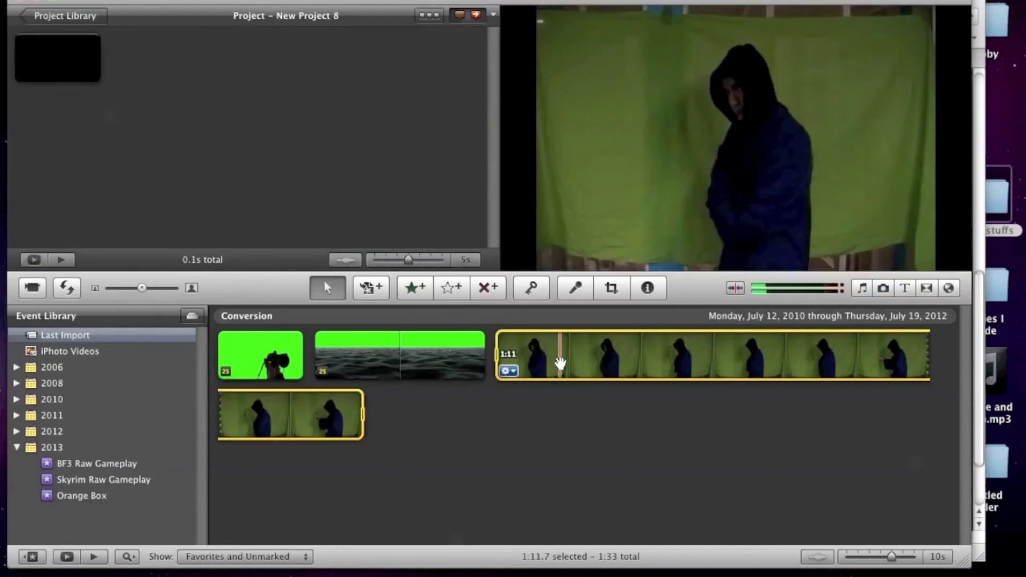
pyautogui.moveTo(560, 363); pyautogui.dragTo(396, 151)
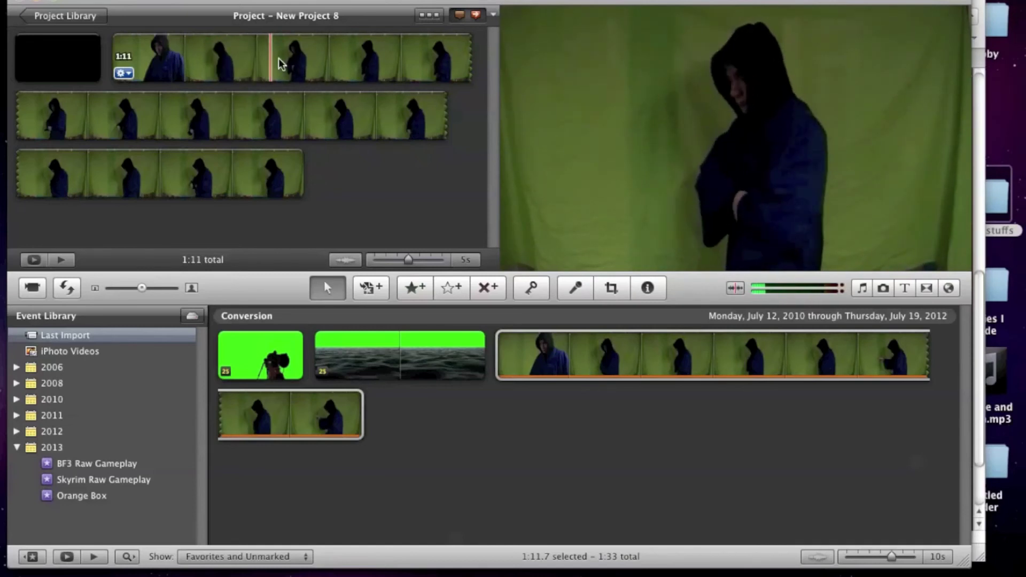
# Delete about the first 12.6 seconds of the green background clip in the project
pyautogui.moveTo(303, 60); pyautogui.dragTo(107, 58)
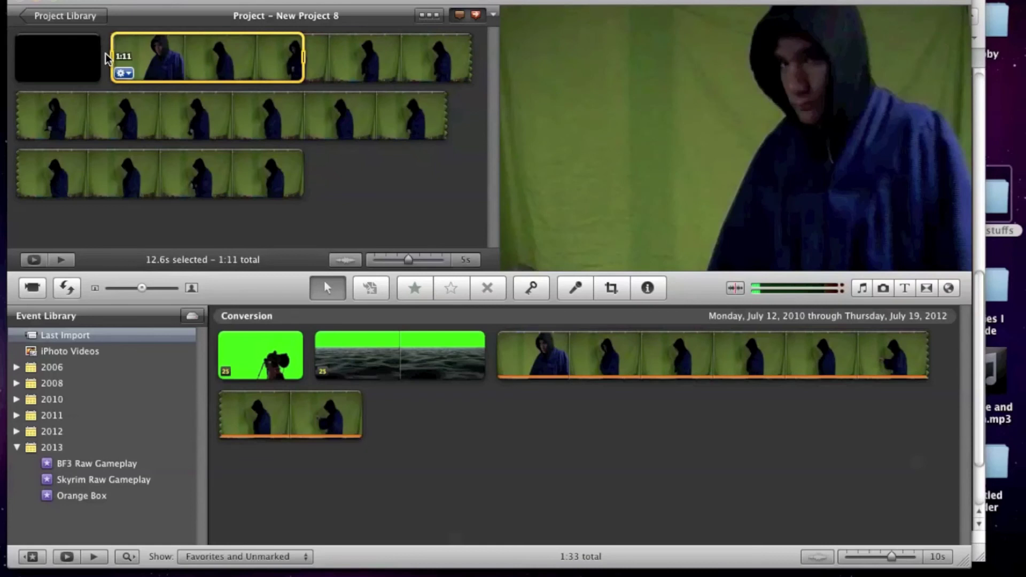
pyautogui.press('Delete')
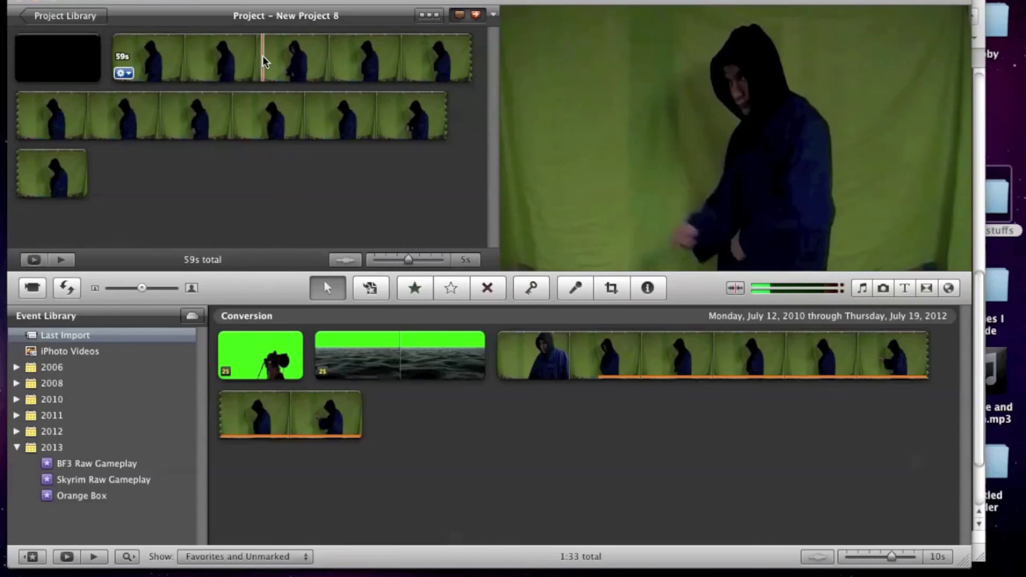
# Delete a section of about 5.9 seconds from the green background clip, starting near the end of its second thumbnail
pyautogui.moveTo(243, 55); pyautogui.dragTo(331, 62)
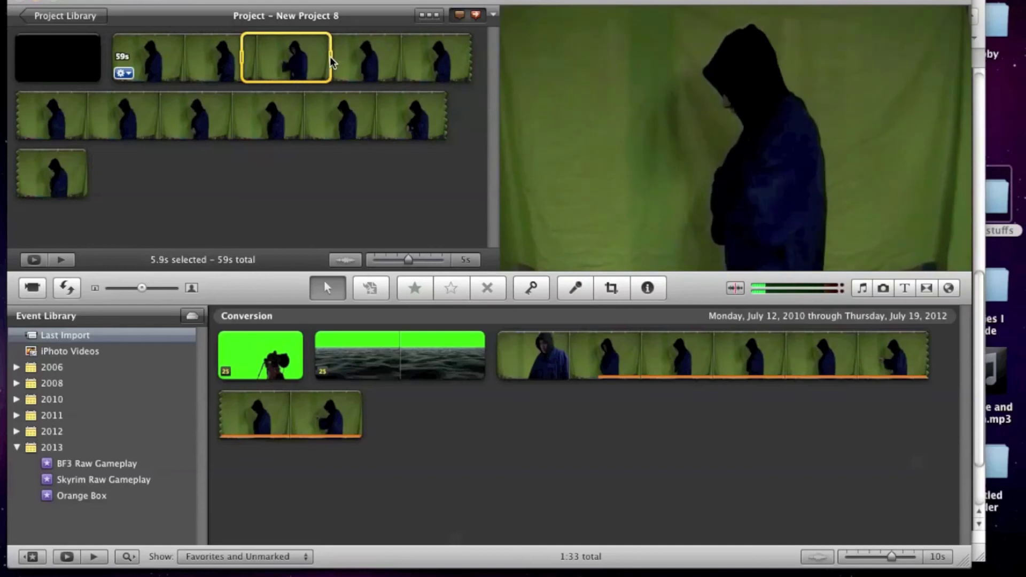
pyautogui.press('Delete')
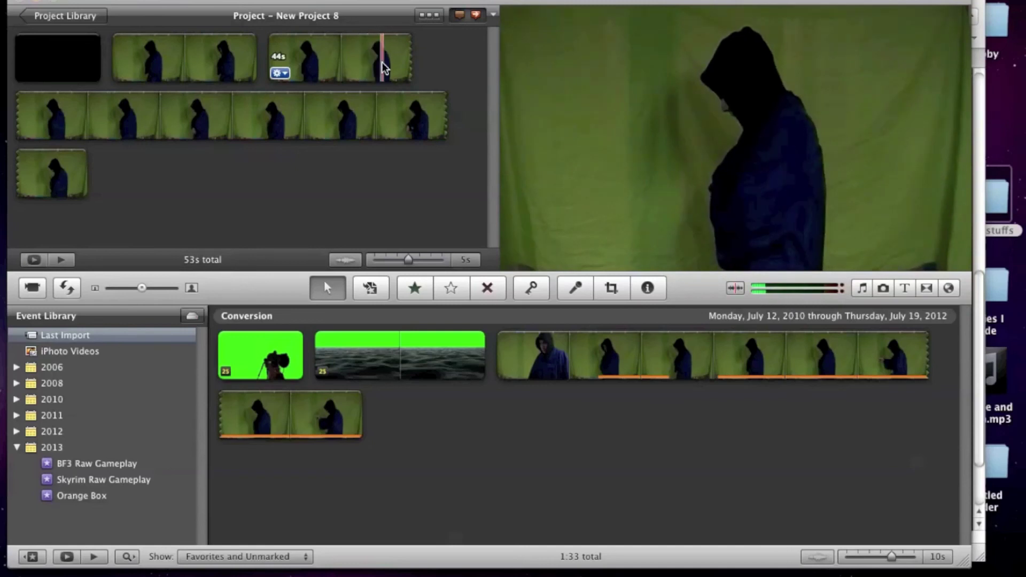
pyautogui.moveTo(387, 69); pyautogui.dragTo(429, 63)
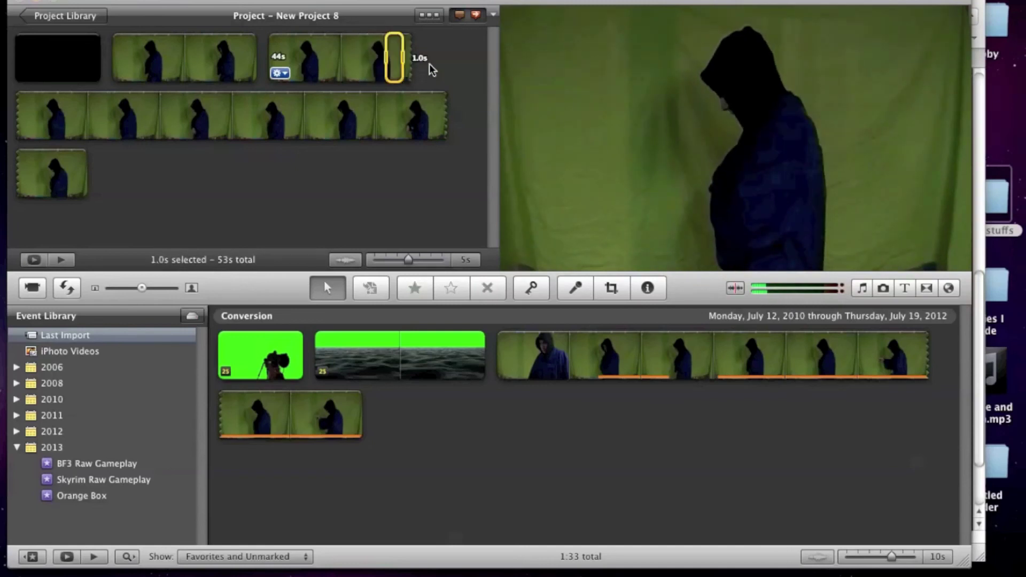
pyautogui.moveTo(475, 102); pyautogui.dragTo(212, 128)
pyautogui.click(257, 162)
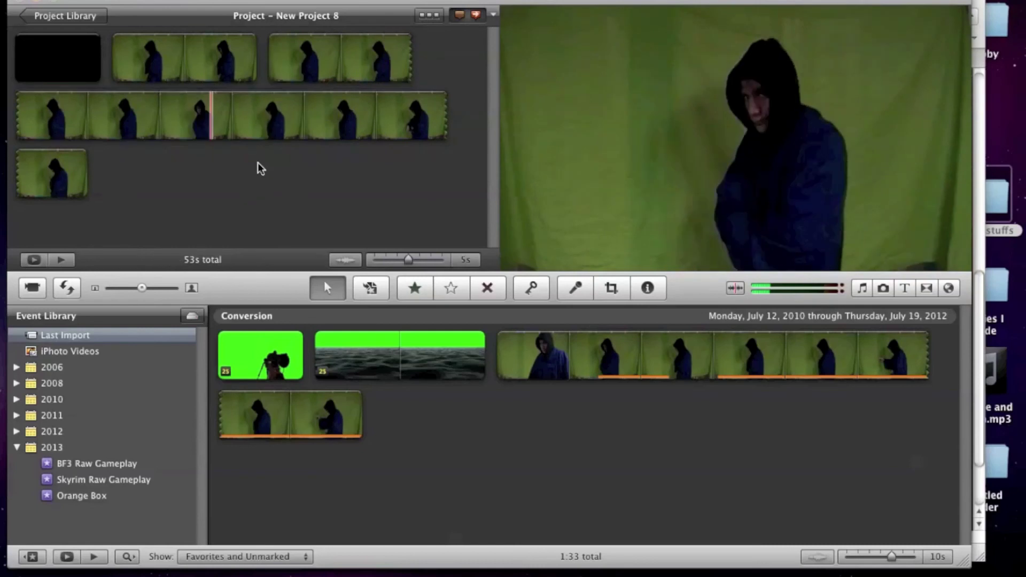
# Delete about 6 seconds after the second row's first thumbnail and about 14 seconds from the middle of the footage that follows
pyautogui.click(66, 110)
pyautogui.moveTo(106, 115); pyautogui.dragTo(148, 116)
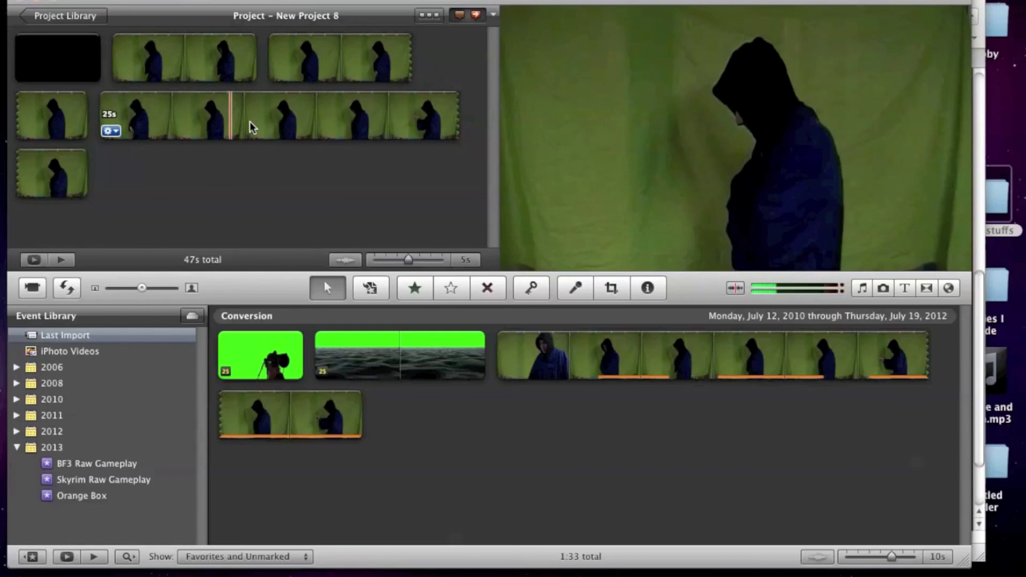
pyautogui.click(342, 127)
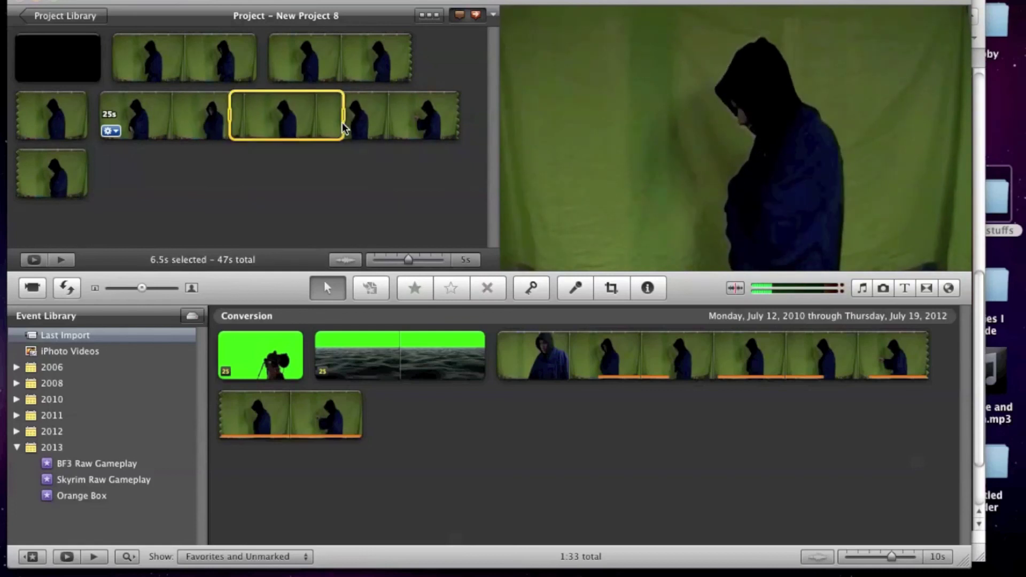
pyautogui.press('Delete')
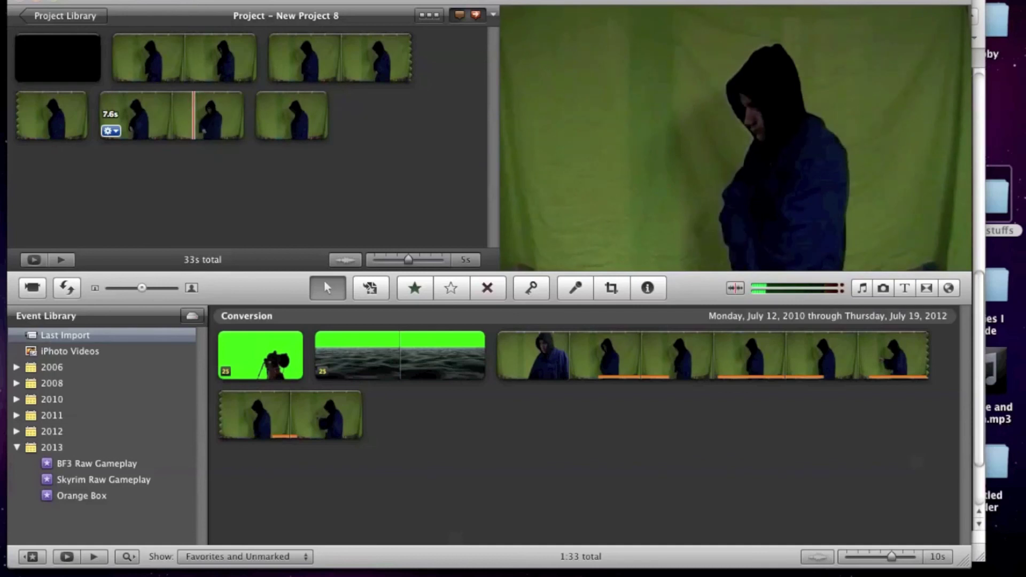
# Open the movie export settings for New Project 8 and browse the folders for a save location
pyautogui.click(104, 2)
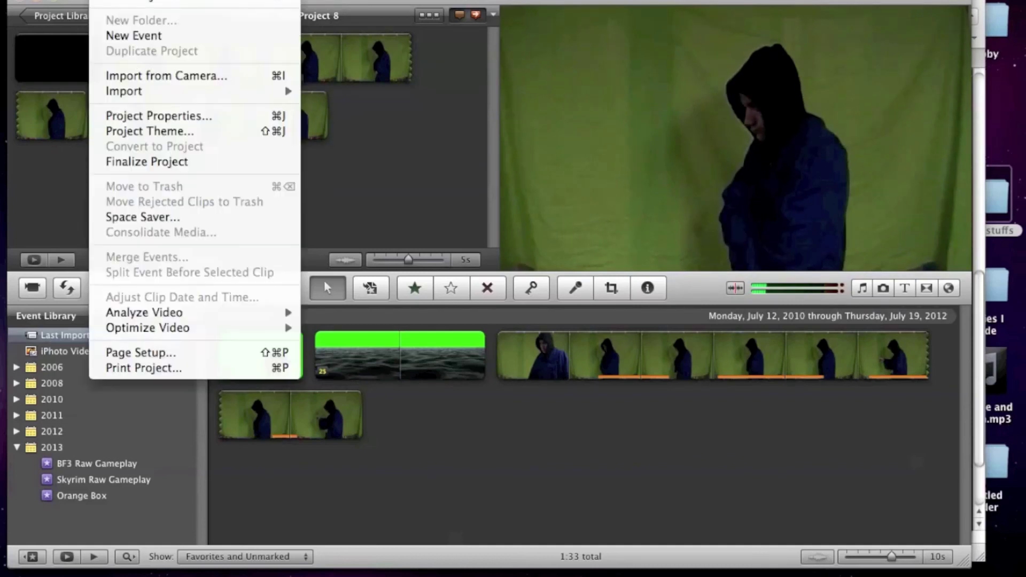
pyautogui.moveTo(291, 1)
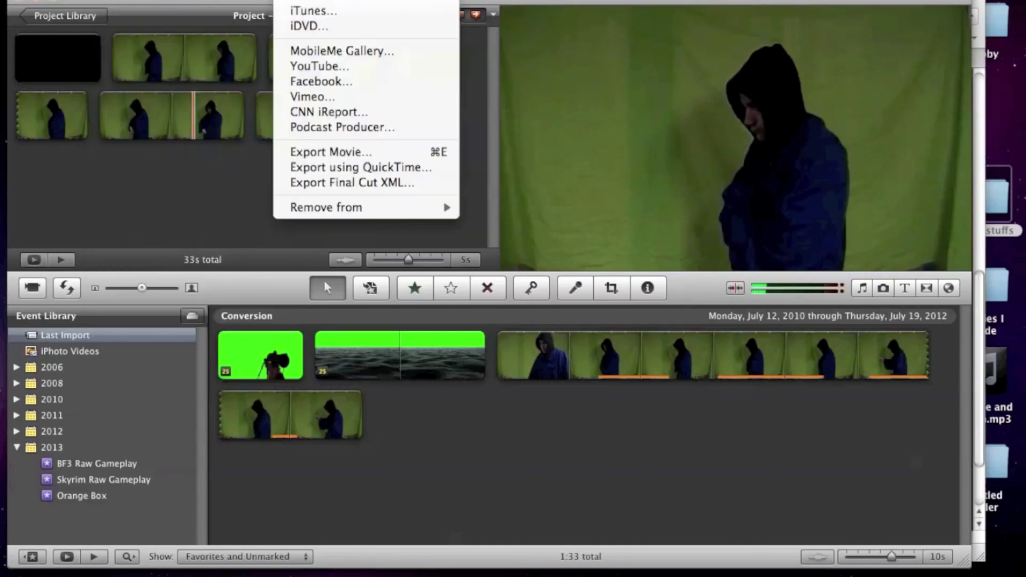
pyautogui.click(330, 152)
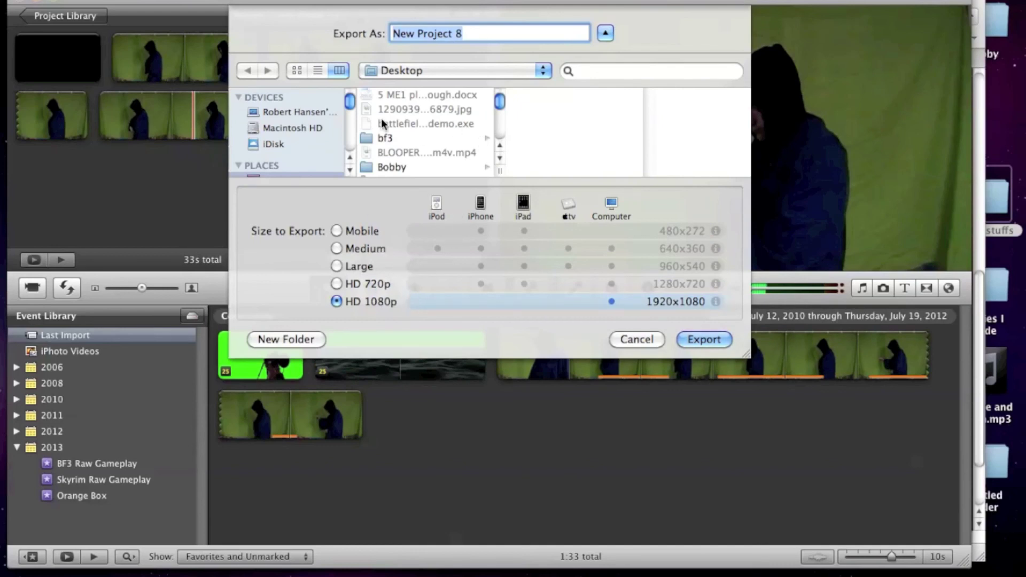
pyautogui.scroll(-5, 315, 137)
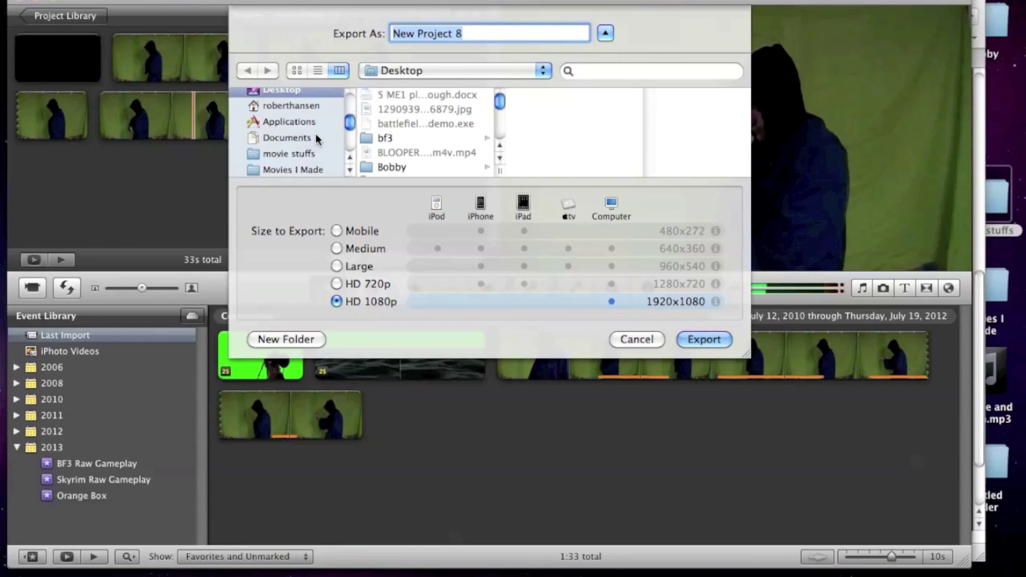